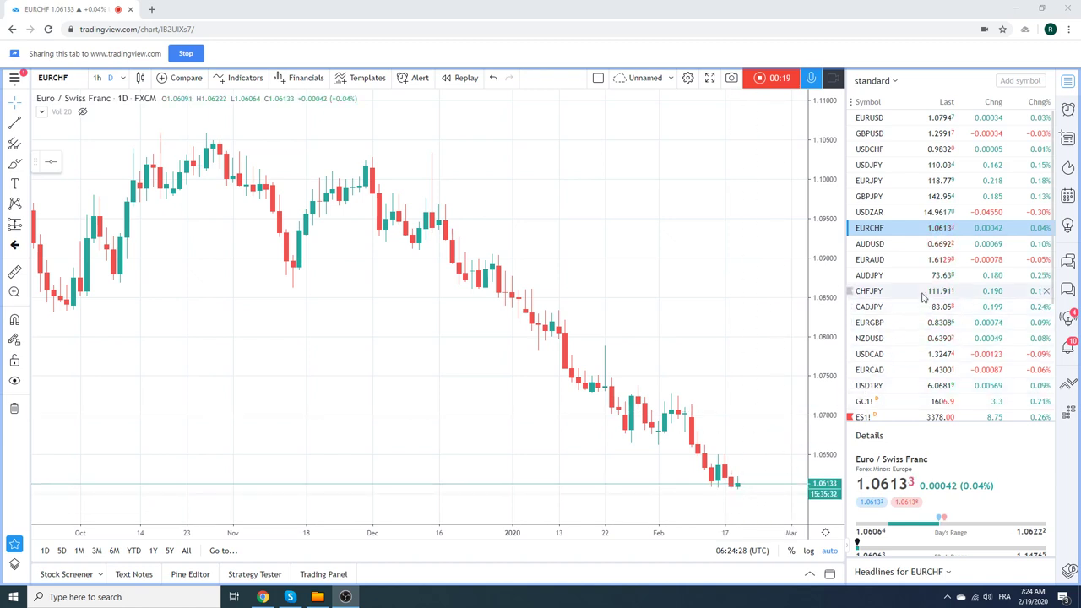
Switch the chart from Euro / Swiss Franc to Gold Futures (GC1!)
scroll(923, 295, "down", 1)
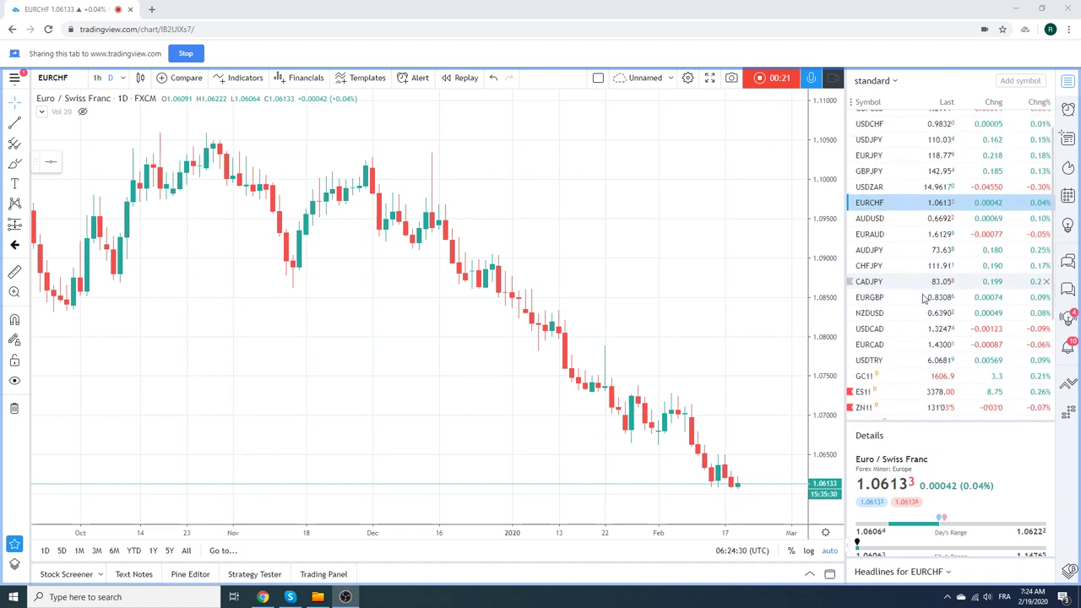
scroll(924, 297, "up", 1)
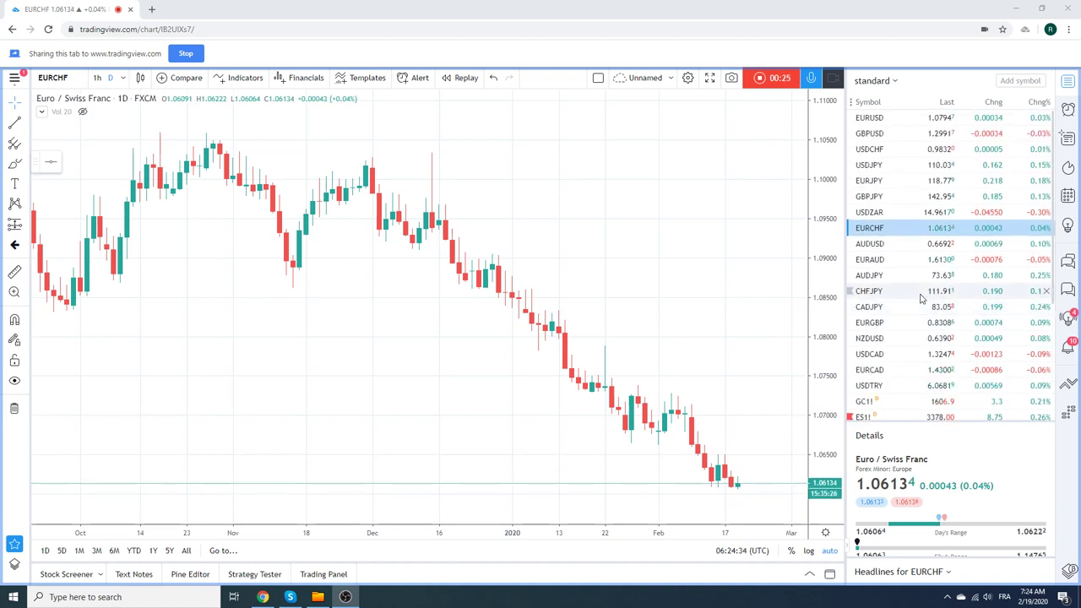
left_click(865, 402)
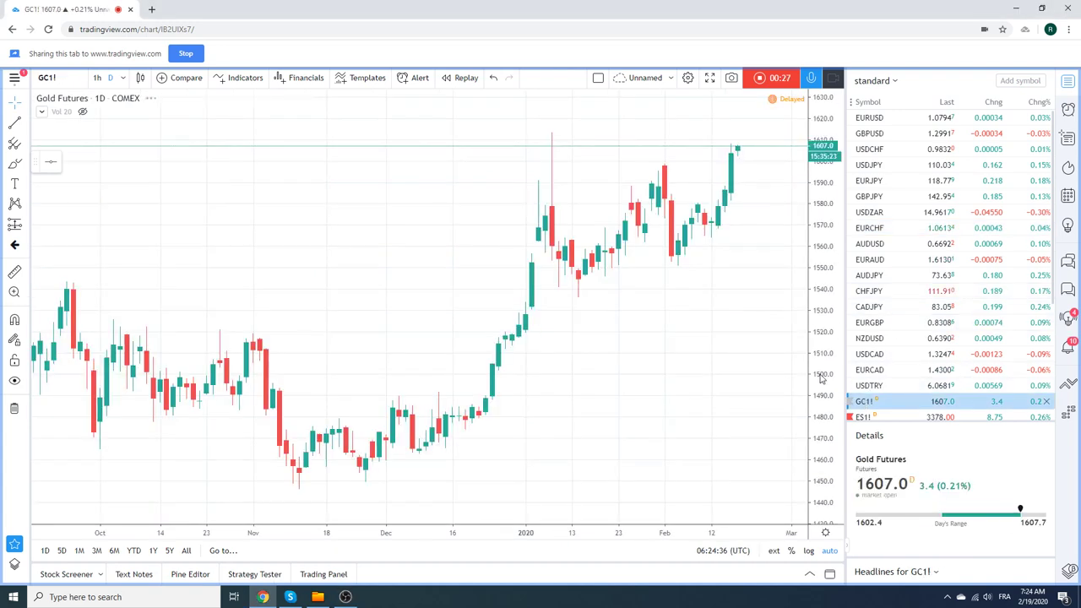
scroll(679, 287, "down", 5)
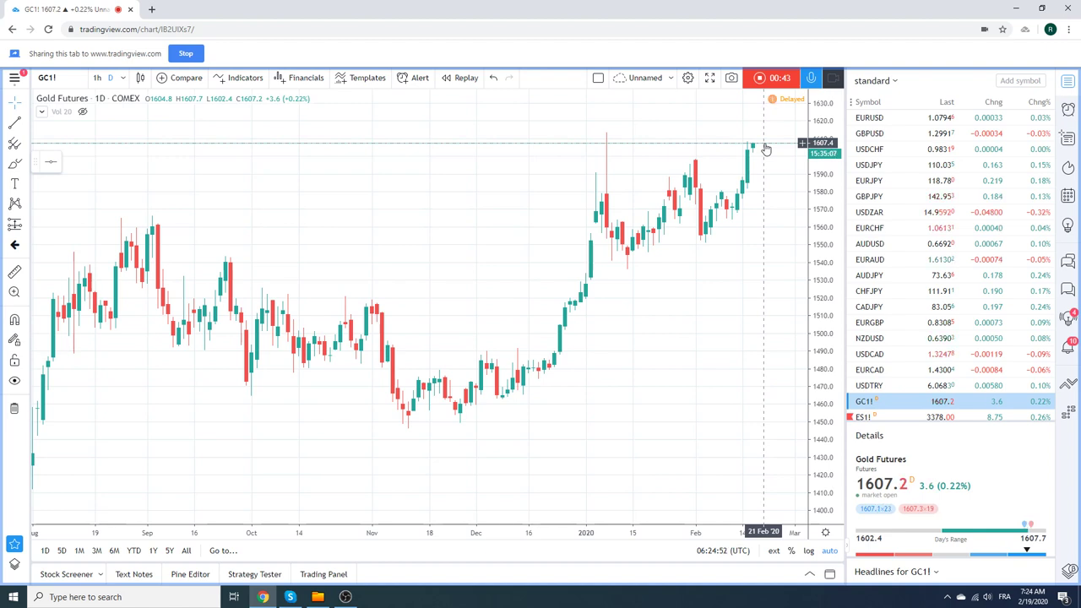
View gold on 1-hour candles zoomed out, then return to the daily timeframe
left_click(97, 77)
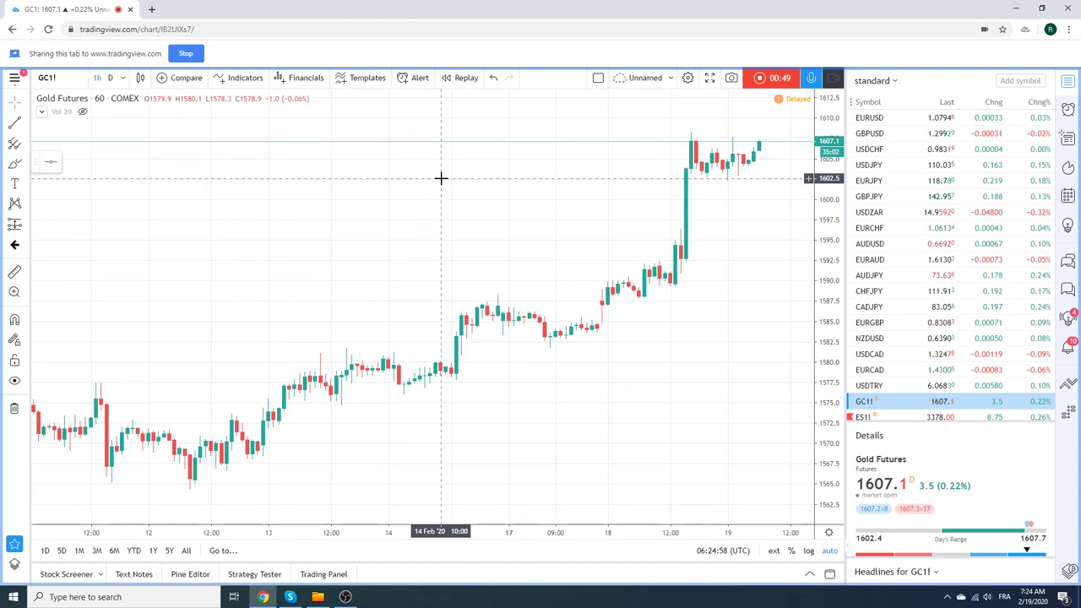
scroll(440, 184, "down", 3)
left_click(111, 77)
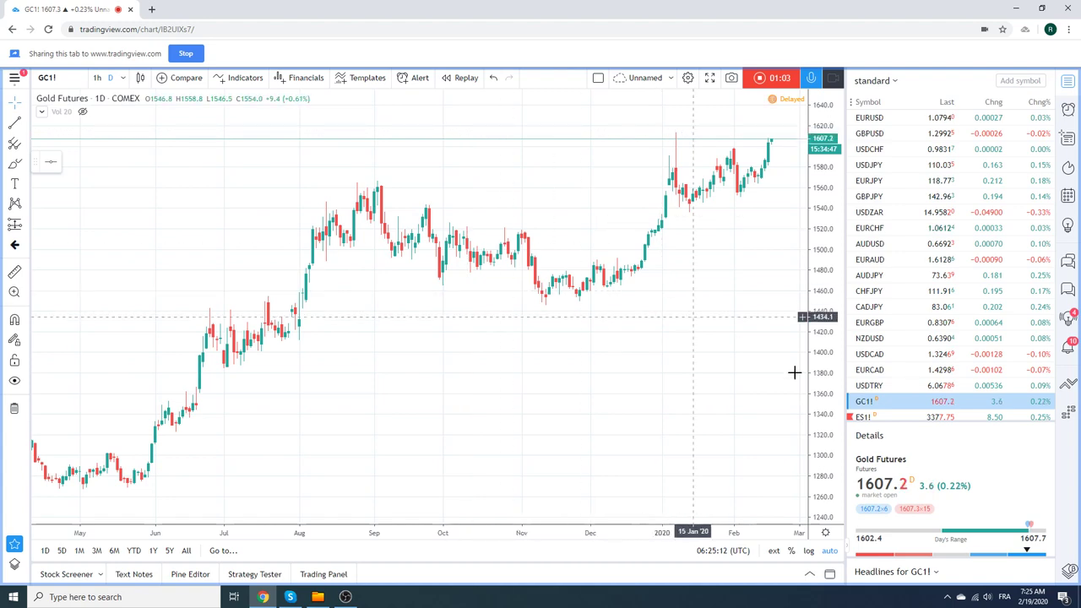
Show the S&P 500 E-mini Futures (ES1!) daily chart, zoomed in
left_click(879, 418)
scroll(644, 321, "up", 3)
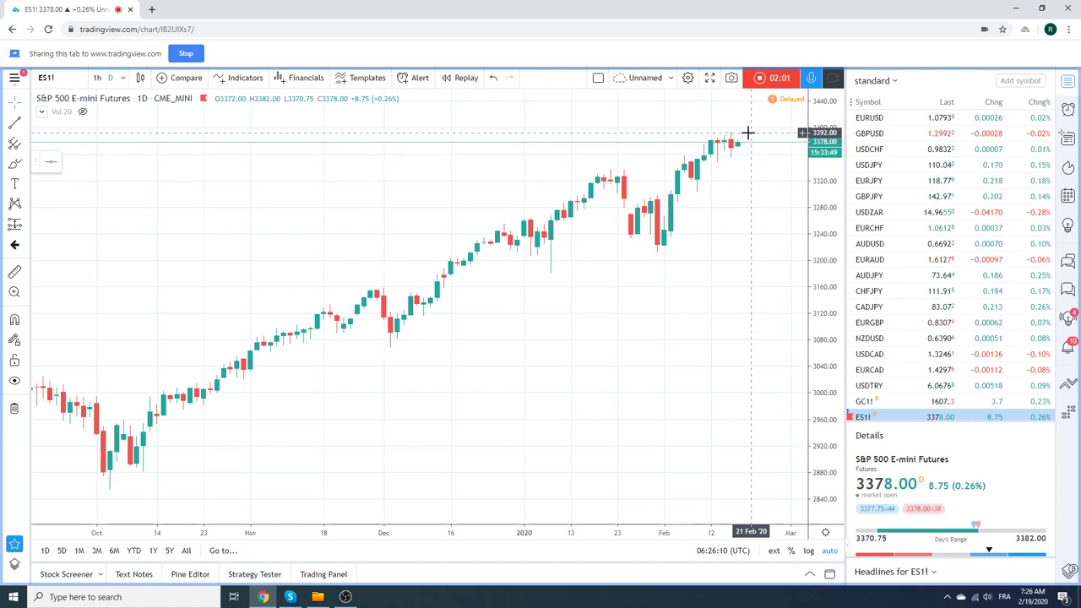
Switch the chart to EURUSD and zoom the daily candles out and back in
left_click(870, 117)
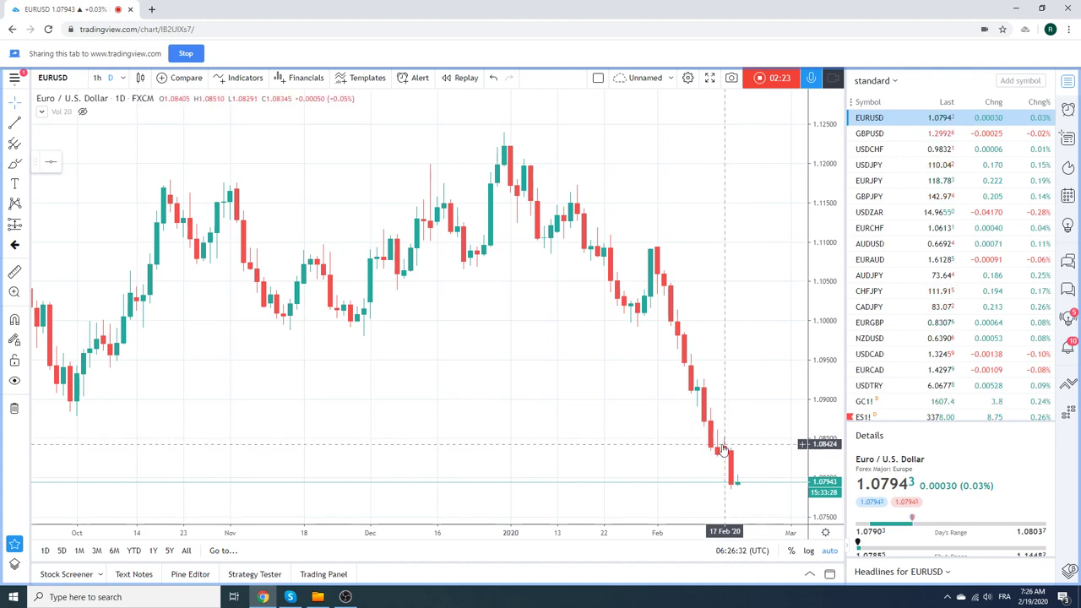
scroll(658, 389, "down", 3)
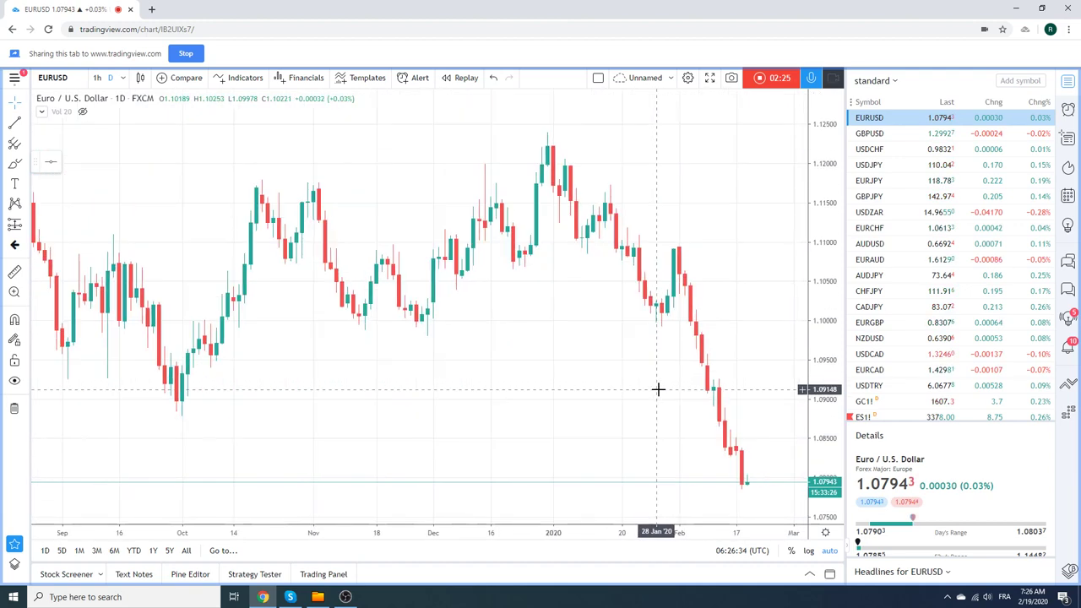
scroll(658, 390, "up", 2)
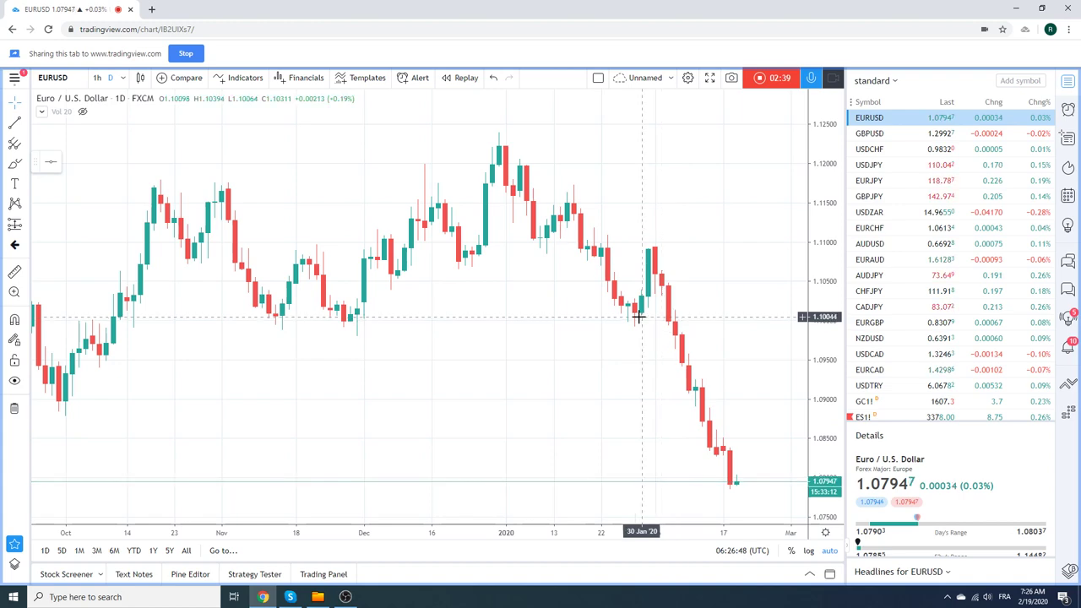
scroll(632, 310, "down", 3)
scroll(632, 312, "up", 1)
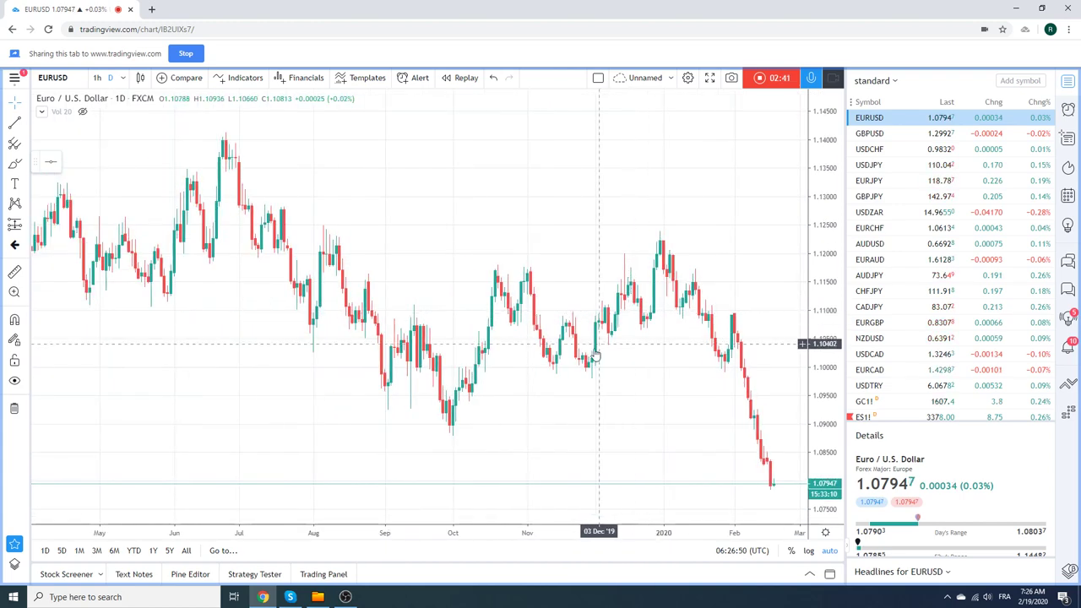
scroll(612, 338, "up", 2)
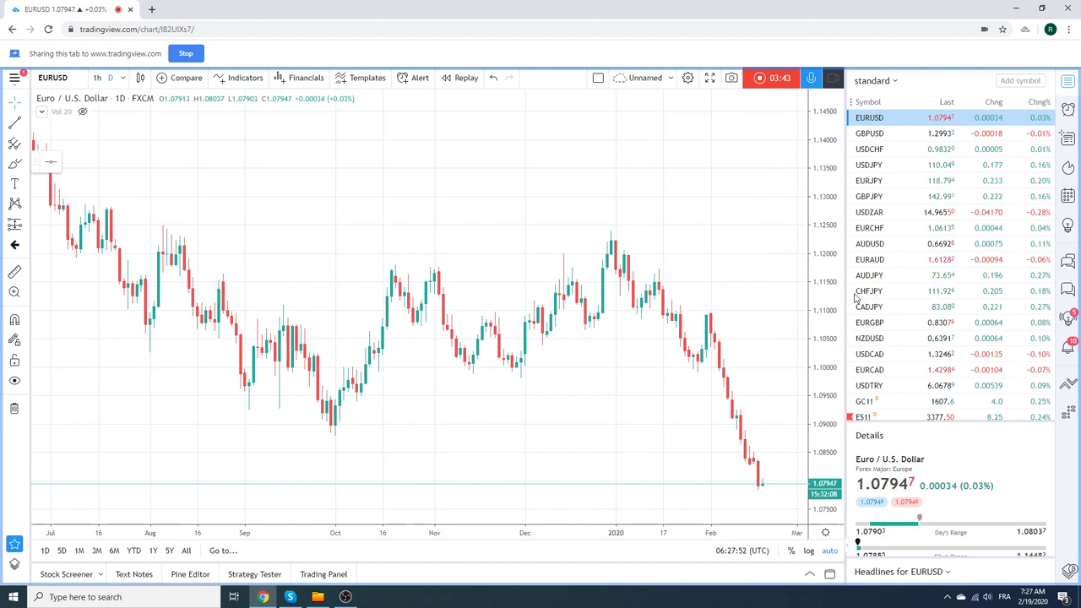
Show EURCHF on 1-hour candles, then on daily candles zoomed in
left_click(875, 231)
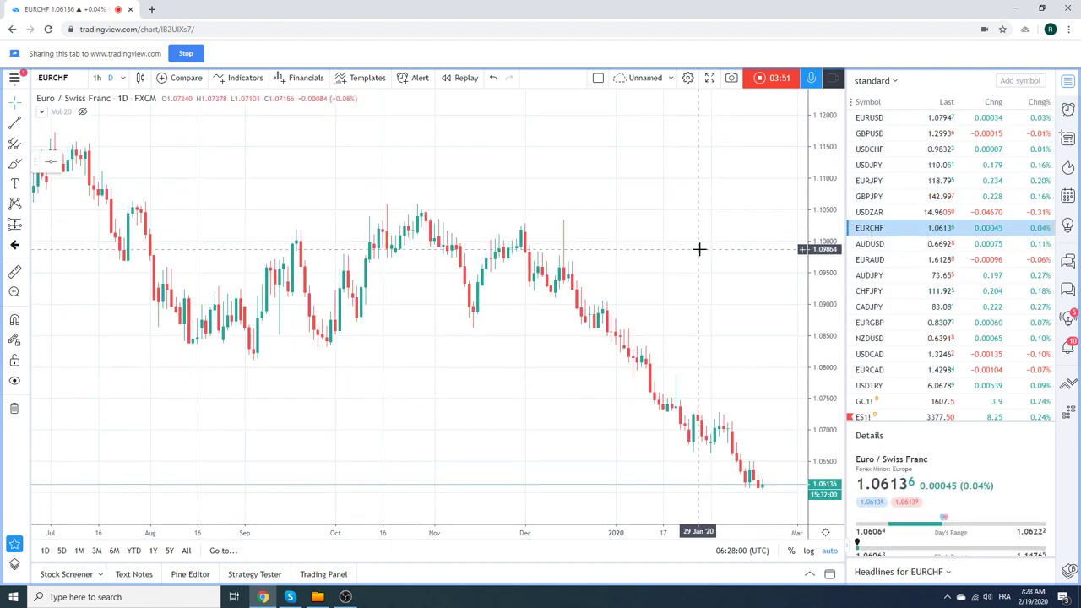
left_click(97, 77)
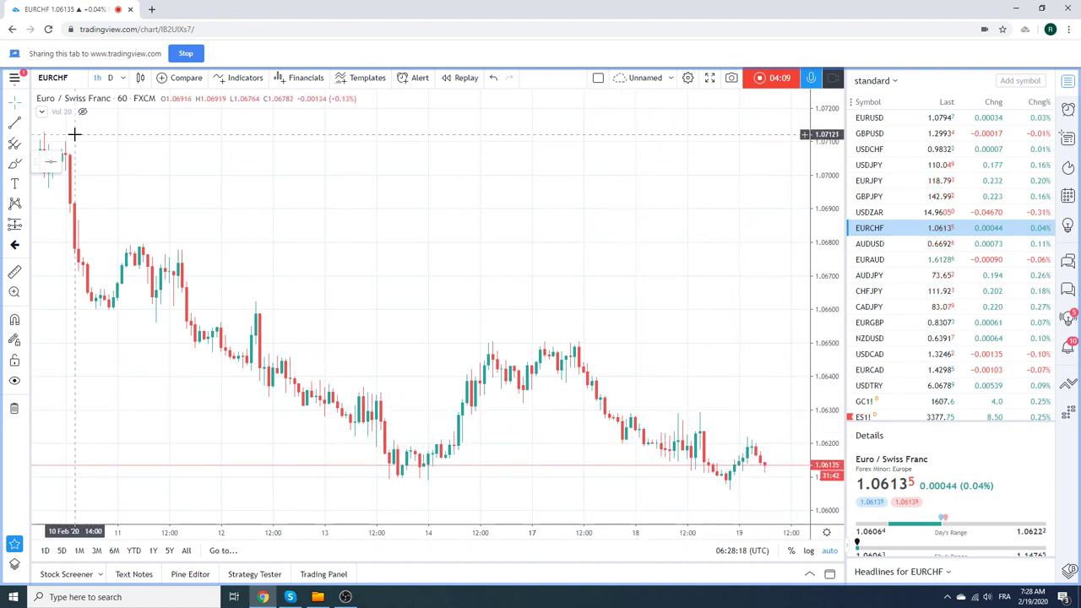
left_click(110, 79)
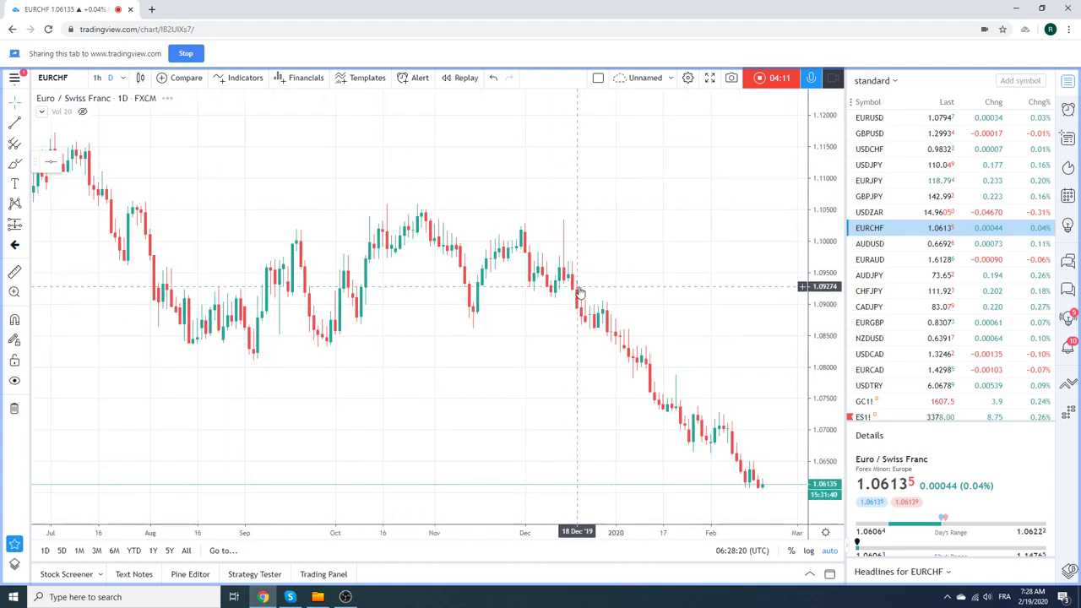
scroll(577, 283, "up", 5)
scroll(580, 286, "up", 2)
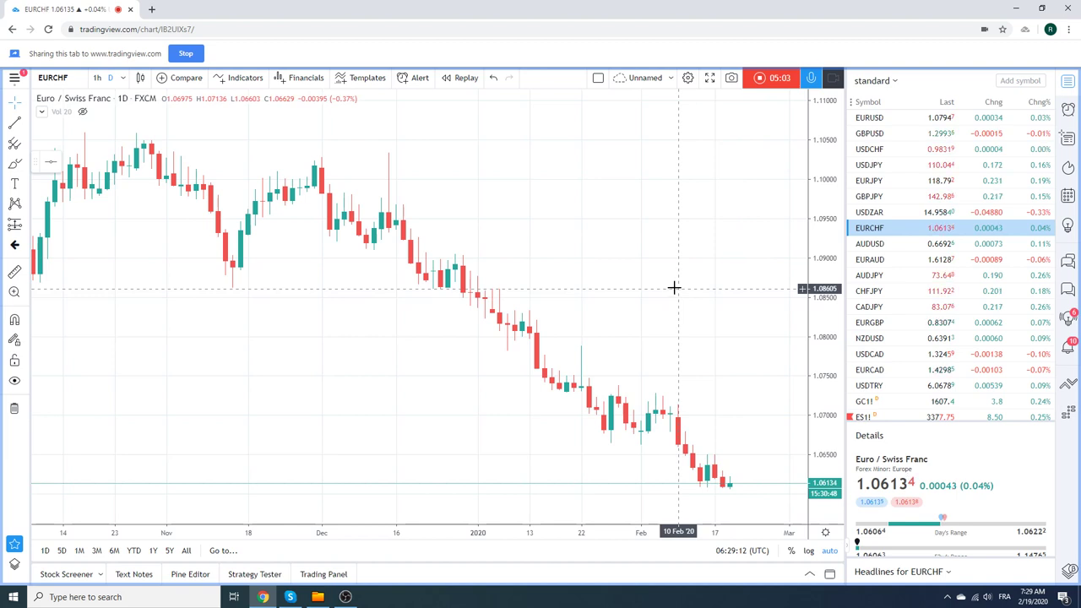
Switch the chart to GBPJPY daily candles
left_click(870, 196)
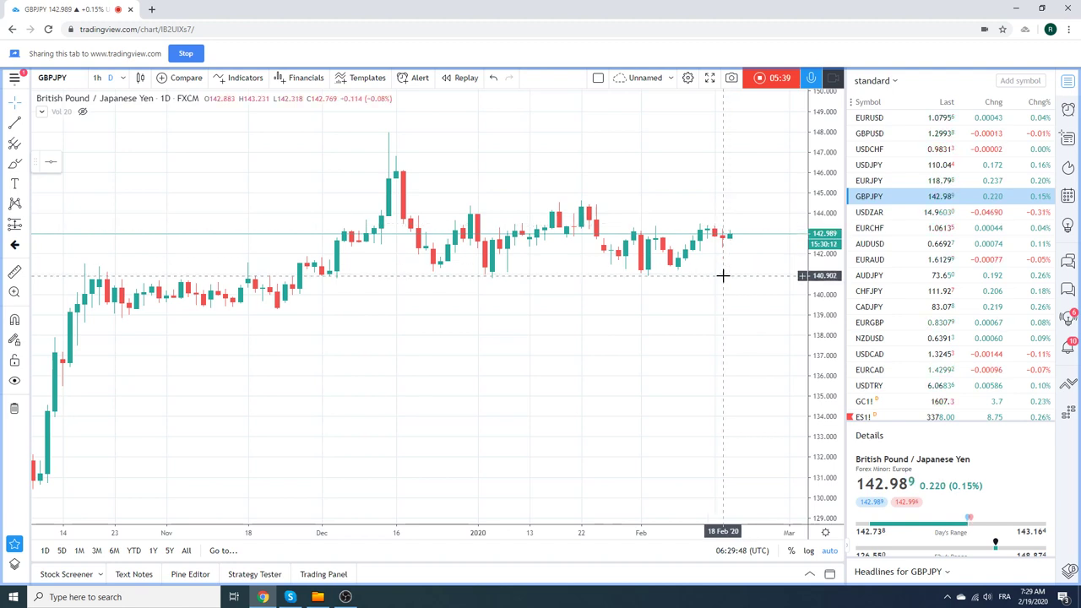
Show GBPUSD briefly, then switch to the USDJPY daily chart
left_click(885, 135)
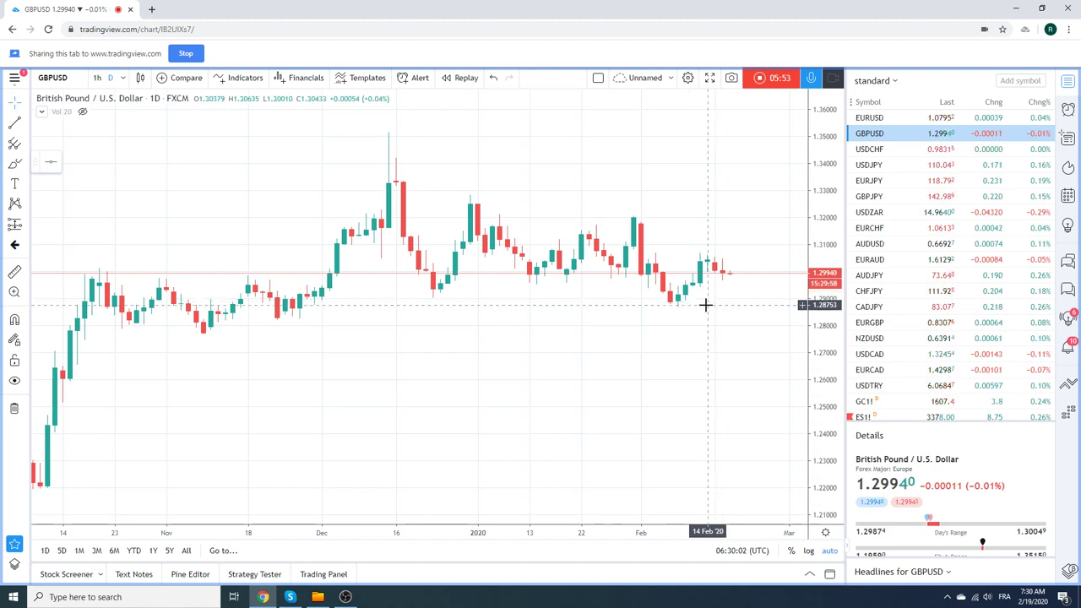
left_click(874, 166)
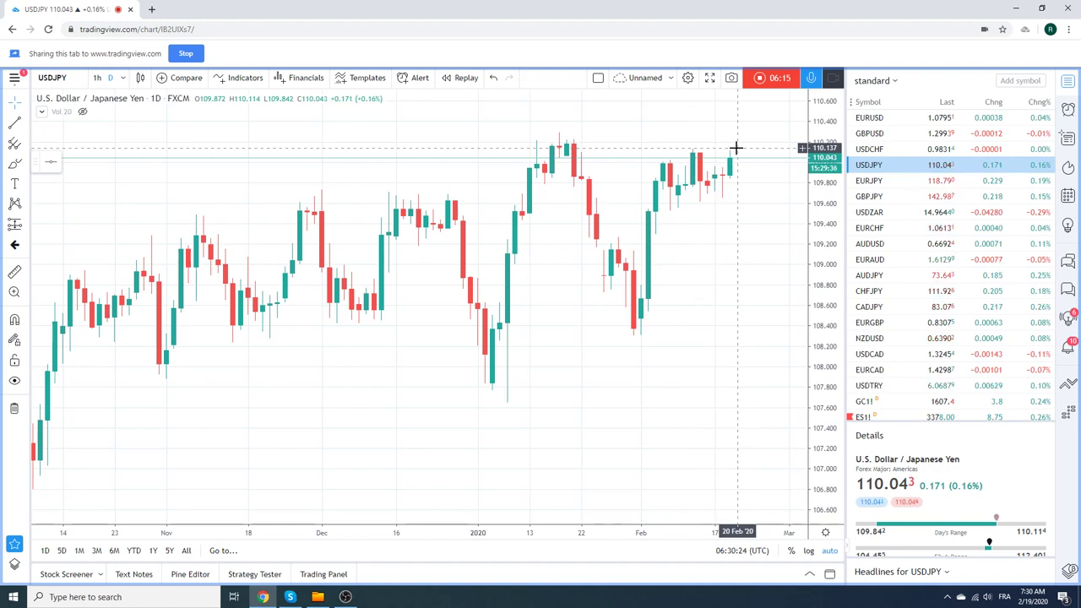
Zoom the USDJPY daily chart out, then back in to span mid-2019 to February 2020
scroll(642, 243, "down", 3)
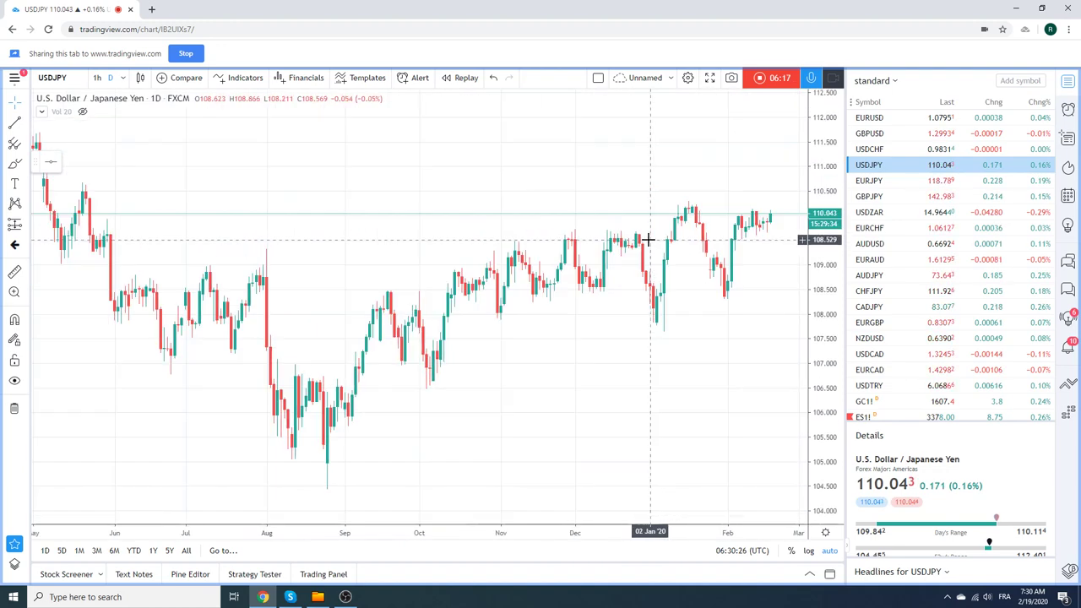
scroll(650, 238, "down", 3)
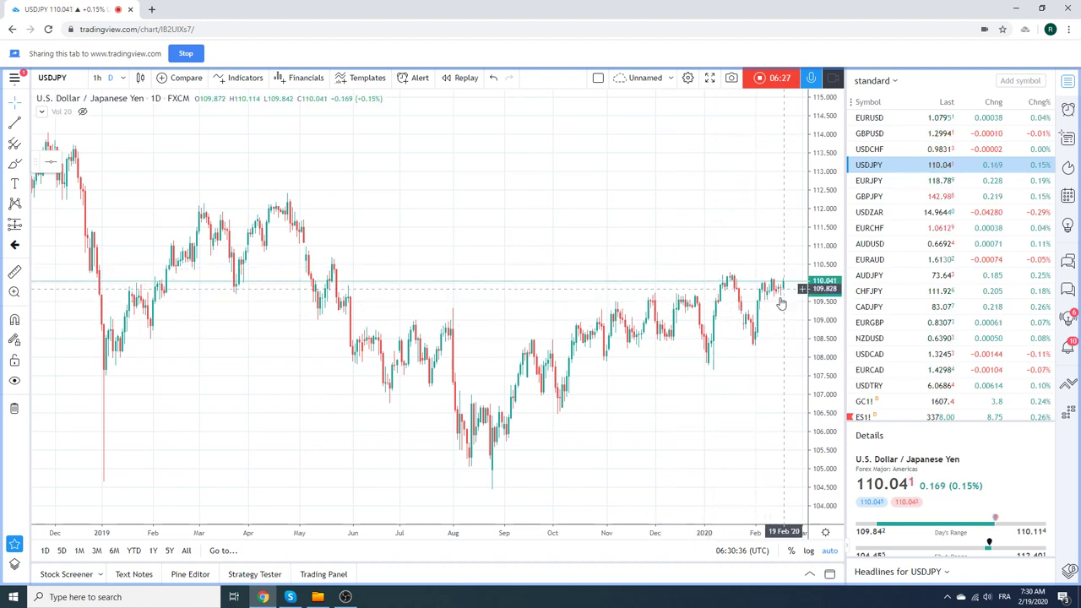
scroll(732, 345, "up", 3)
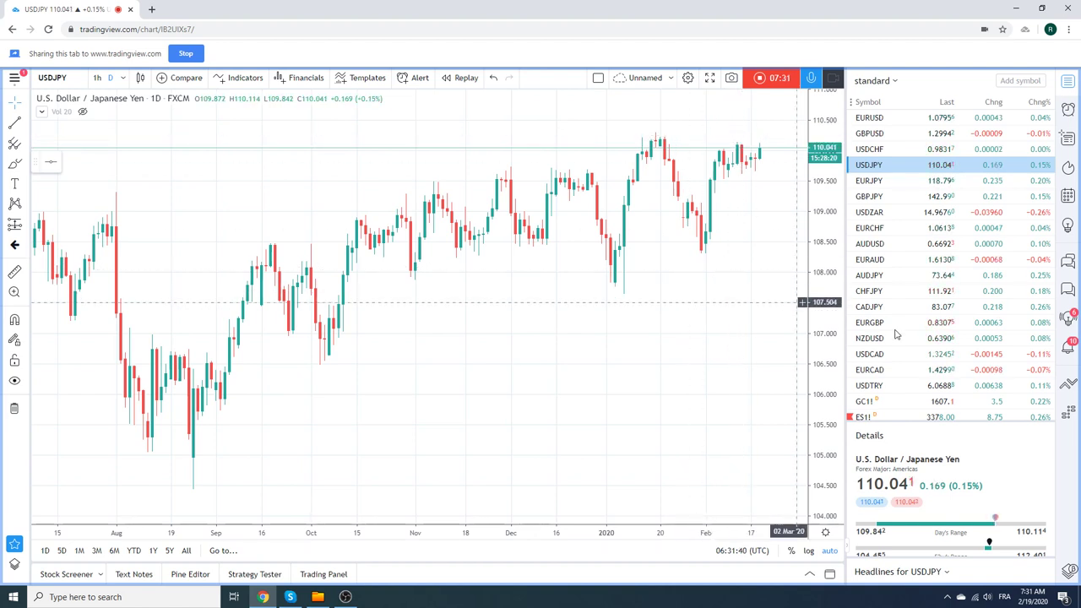
Show the USDCAD daily chart and scroll the watchlist to the futures and crypto rows
left_click(878, 355)
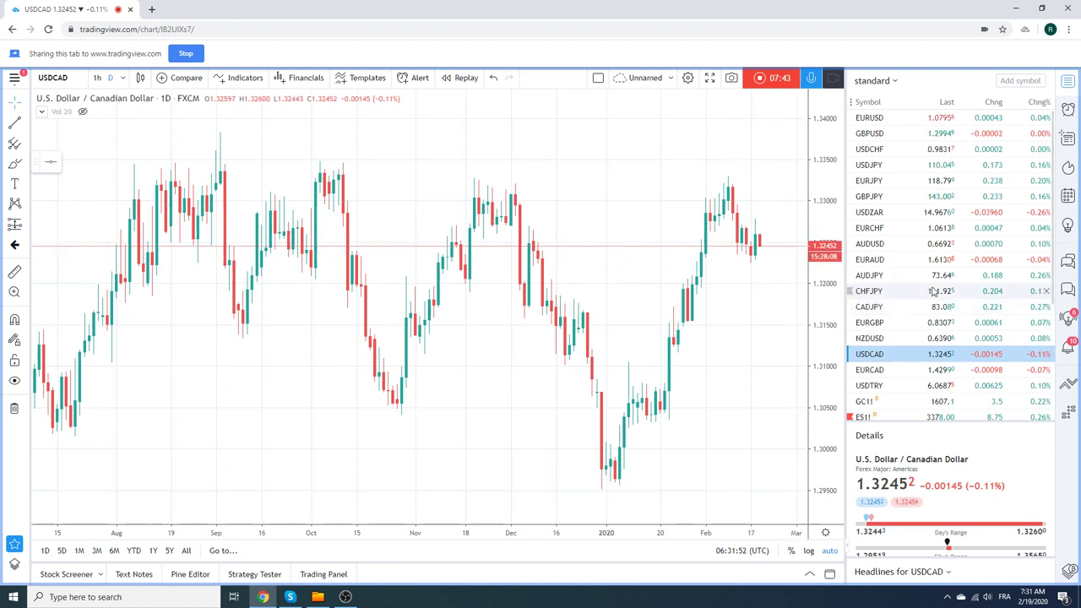
scroll(933, 287, "down", 2)
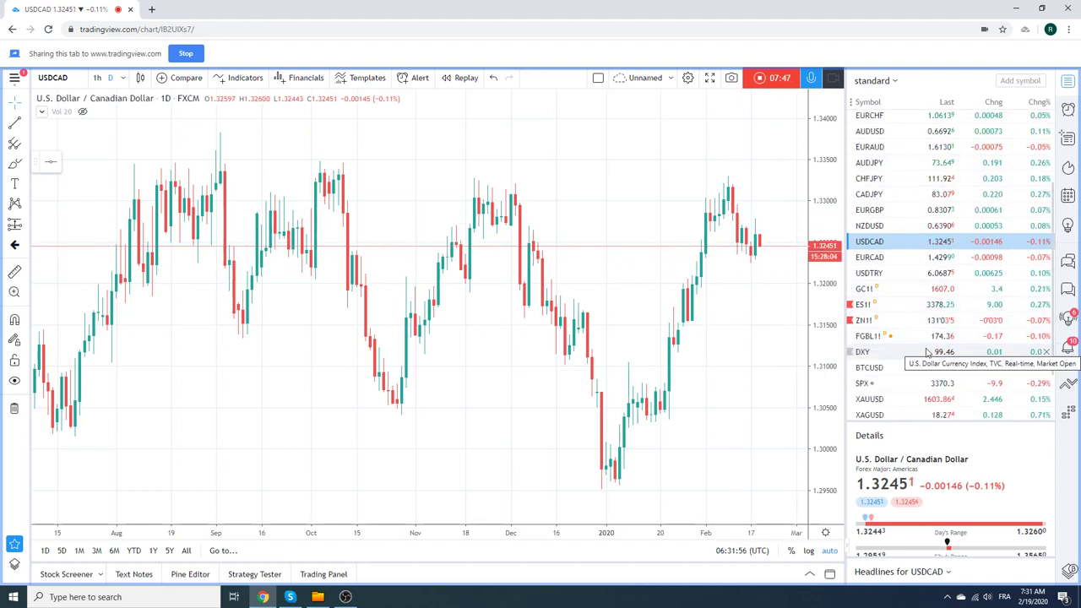
scroll(926, 355, "down", 1)
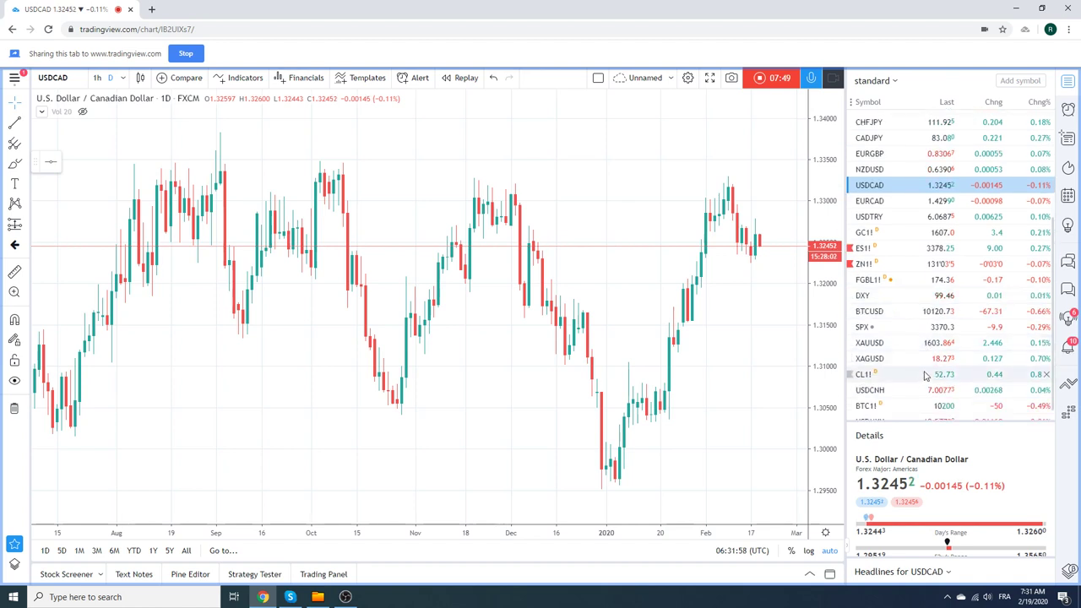
Check crude oil futures (CL1!) on 1-hour then daily candles, then move to BTCUSD
left_click(924, 378)
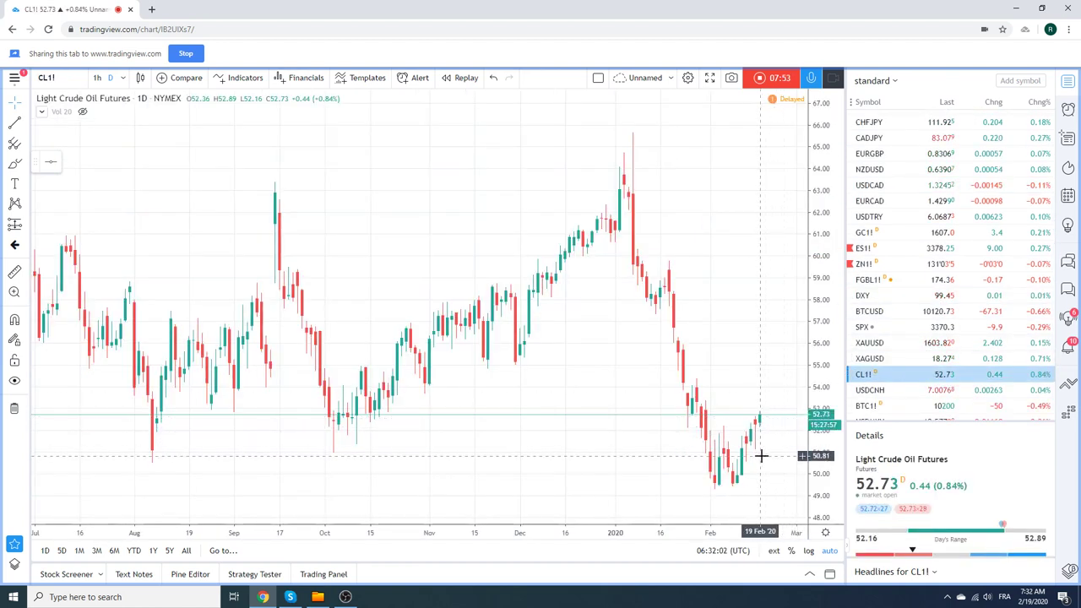
left_click(98, 78)
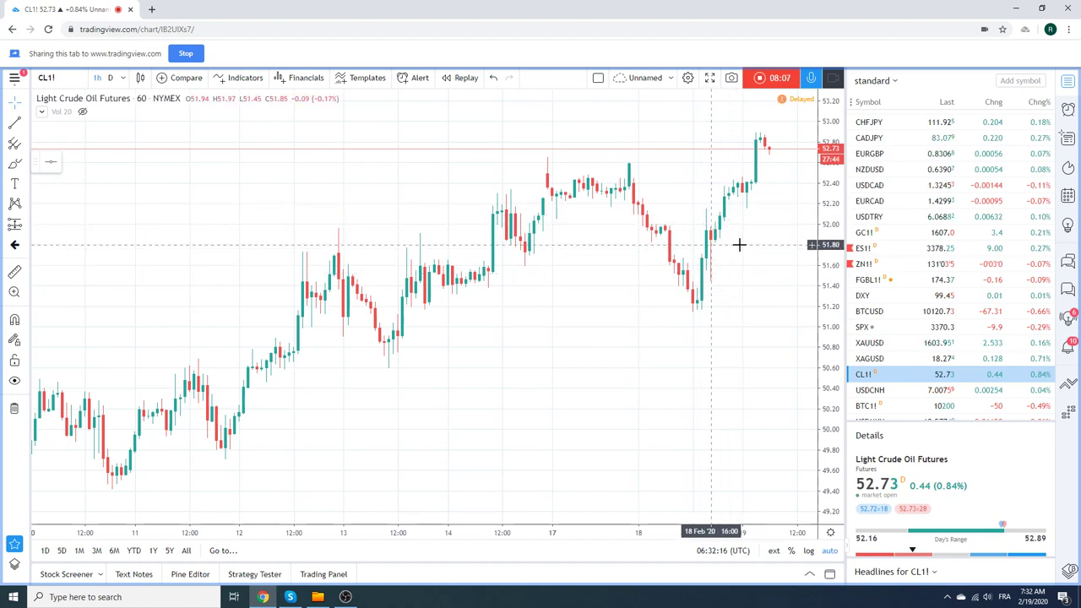
left_click(109, 76)
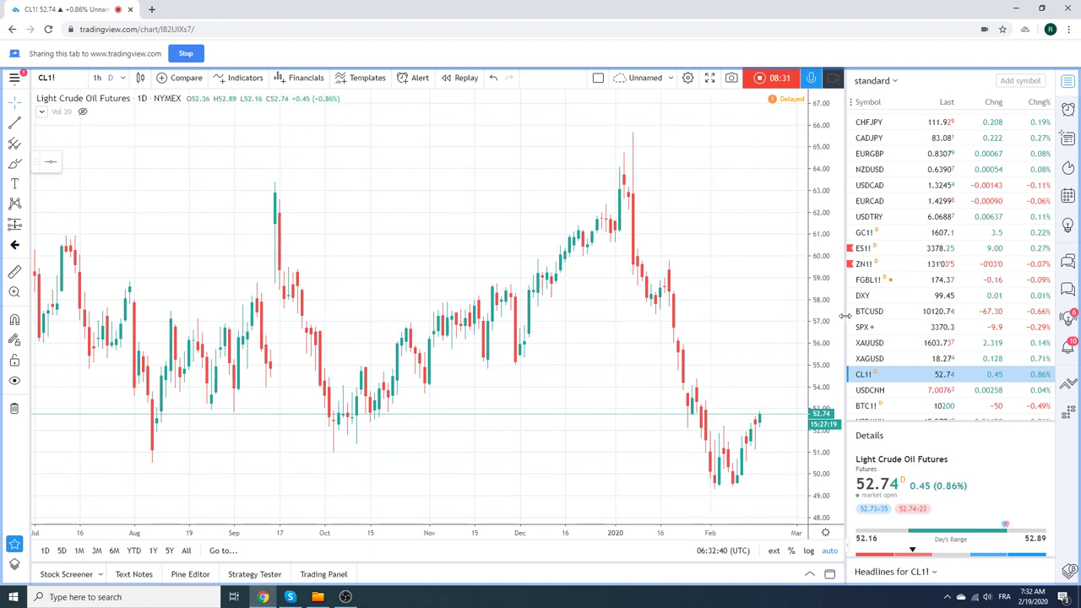
key("Up")
key("Up")
key("Up")
key("Up")
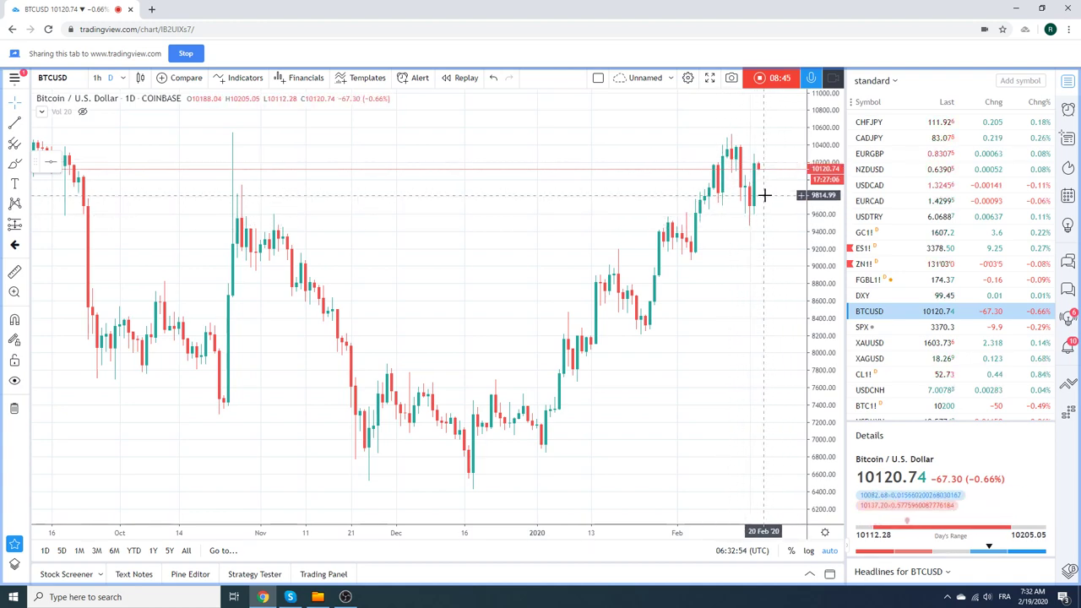
Zoom out the BTCUSD daily chart to span mid-2019 to February 2020
scroll(710, 233, "down", 3)
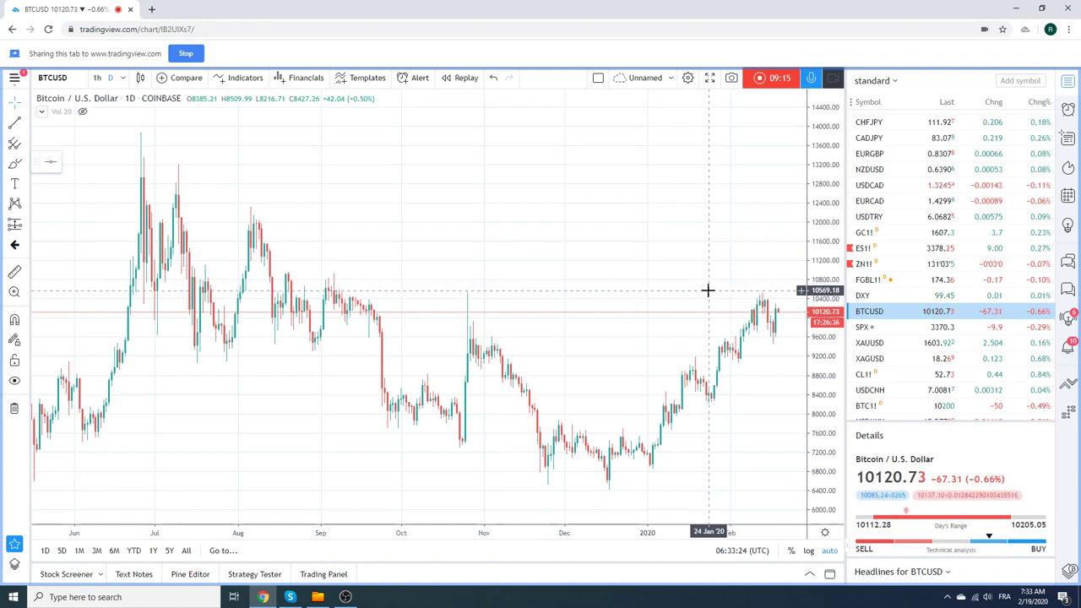
scroll(565, 338, "down", 3)
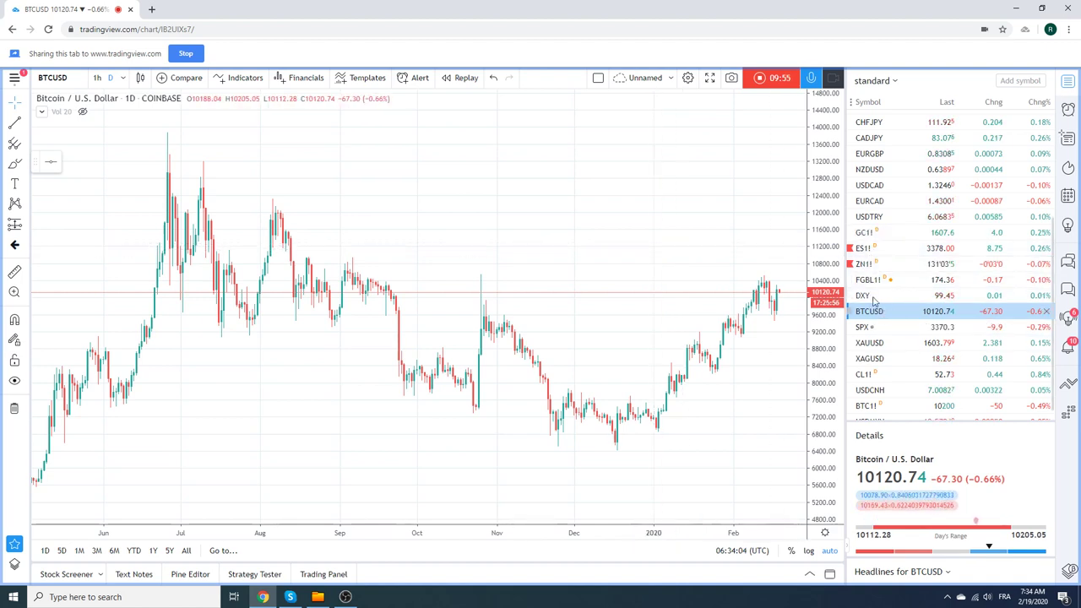
scroll(893, 260, "up", 2)
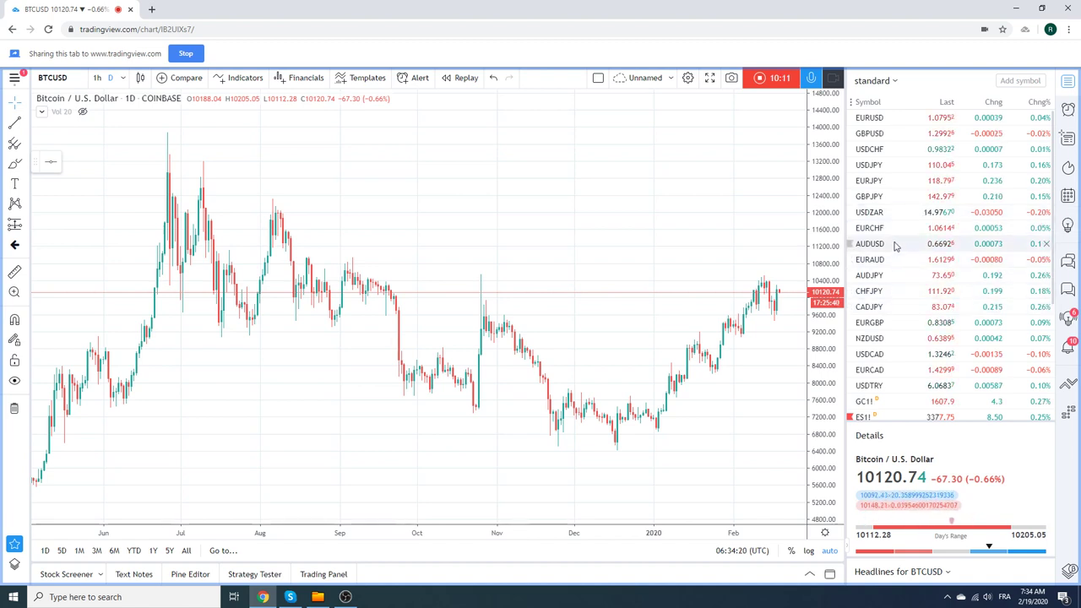
Switch the chart symbol from BTCUSD to NZDJPY and zoom into the daily candles
left_click(67, 79)
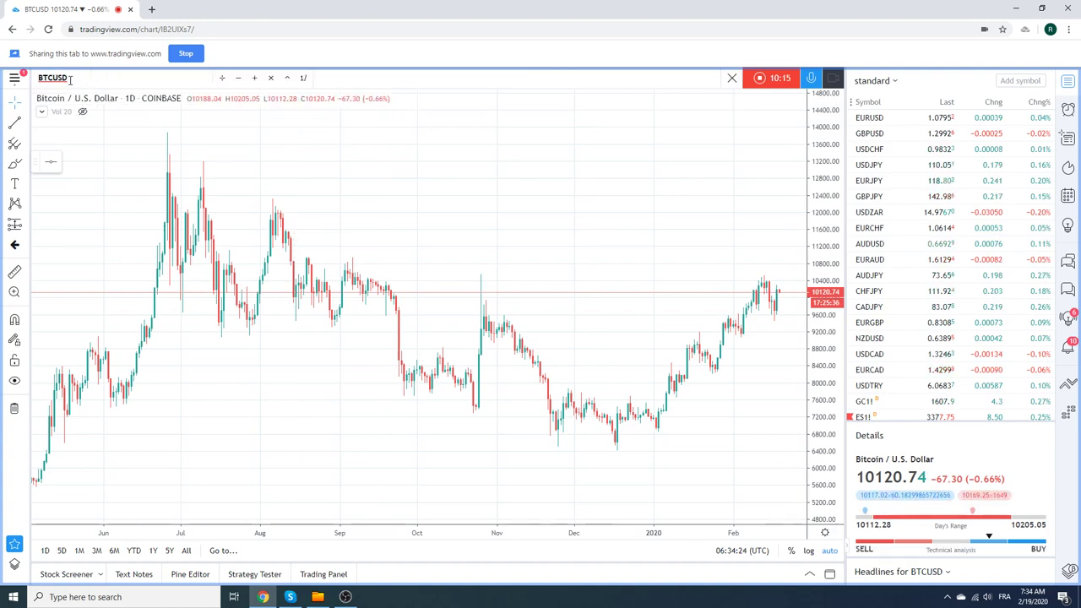
type("NZDJPY")
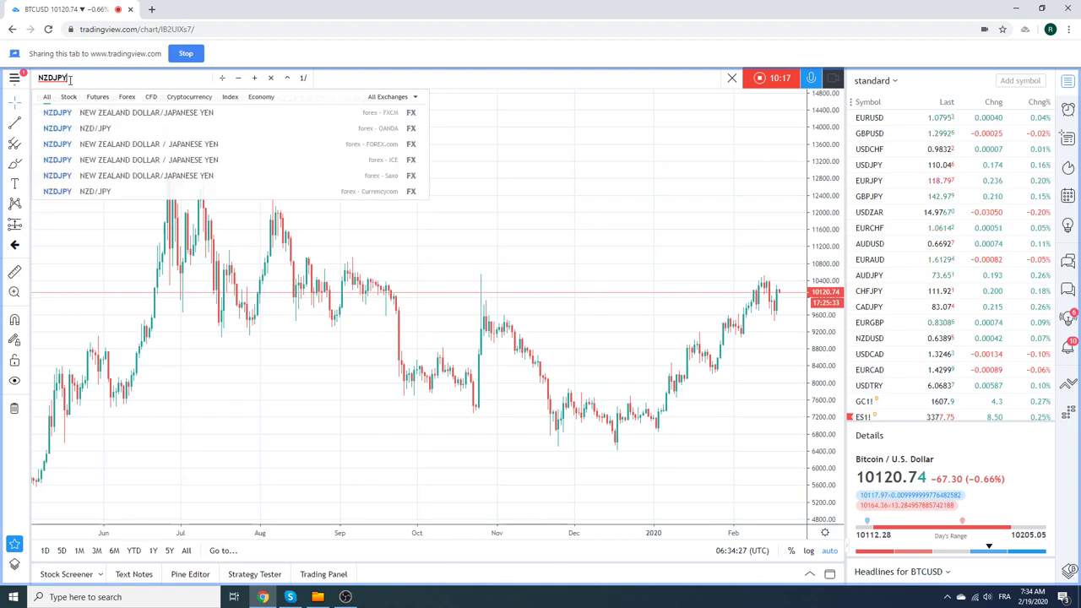
key("Return")
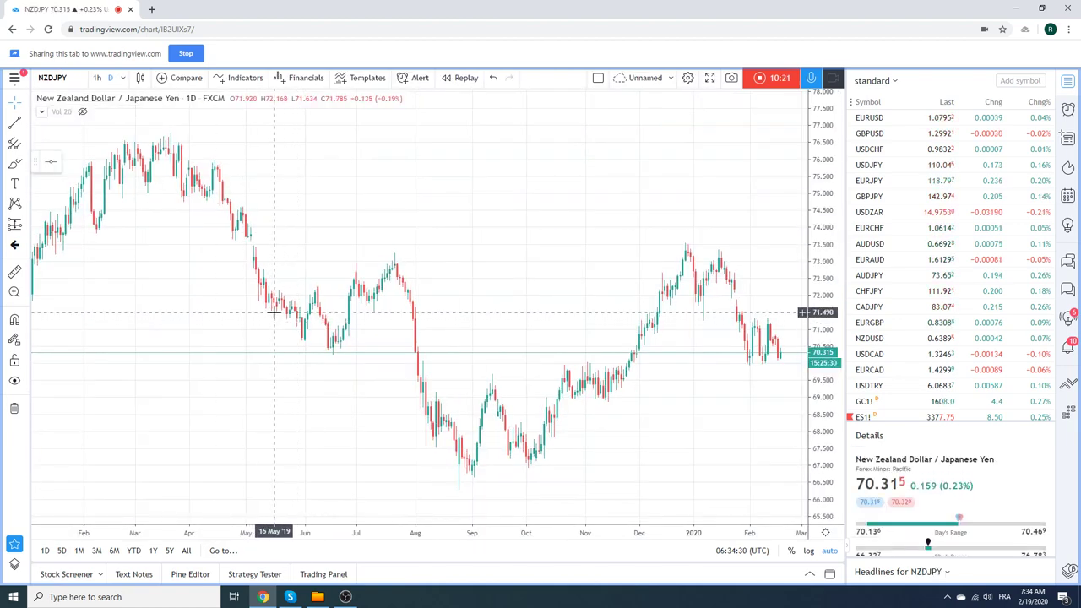
scroll(263, 318, "up", 2)
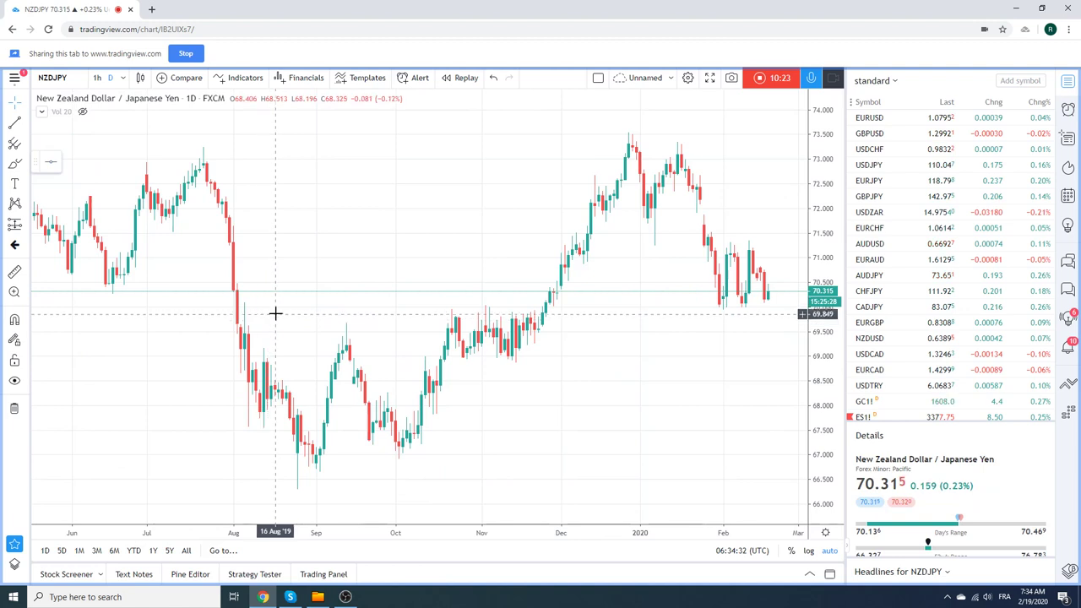